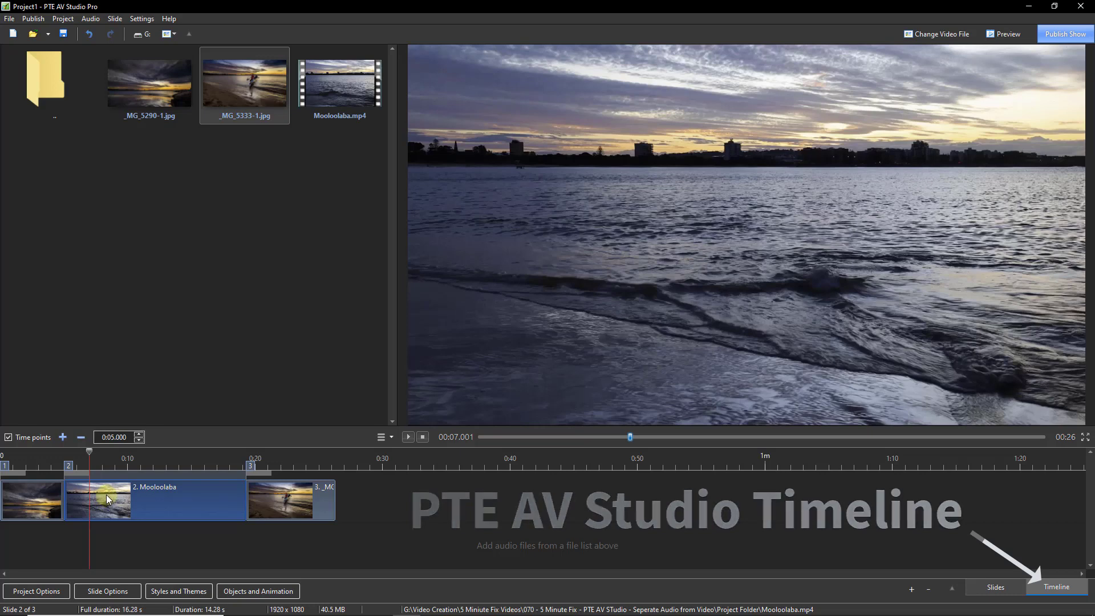
Separate the Mooloolaba video's audio under slide 2, fading it in from 0% and out to 0%
{"action": "right_click", "coordinate": [108, 496]}
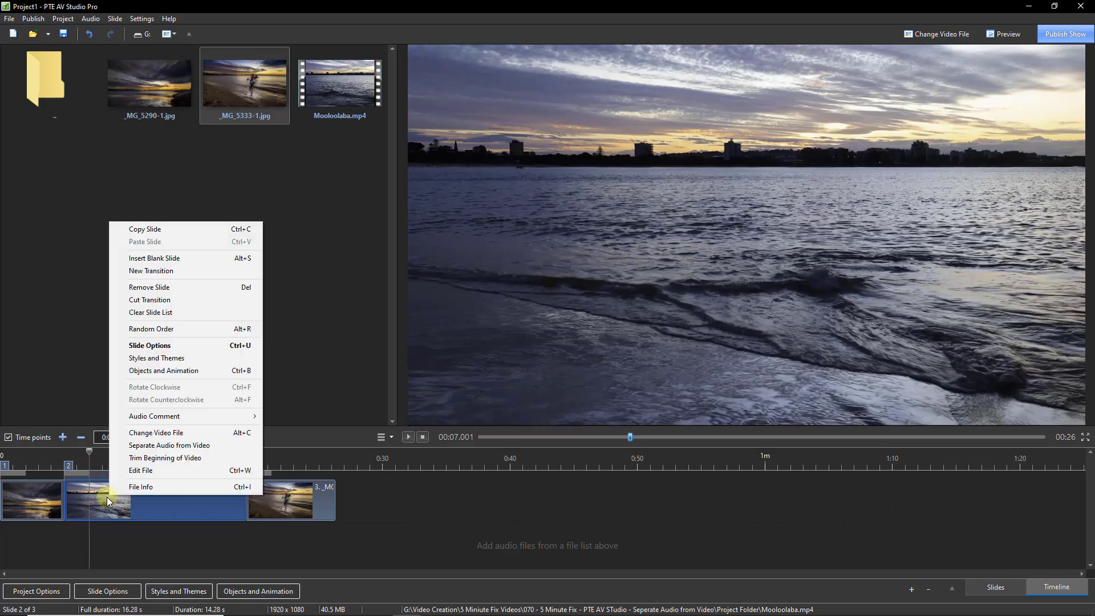
{"action": "left_click", "coordinate": [215, 448]}
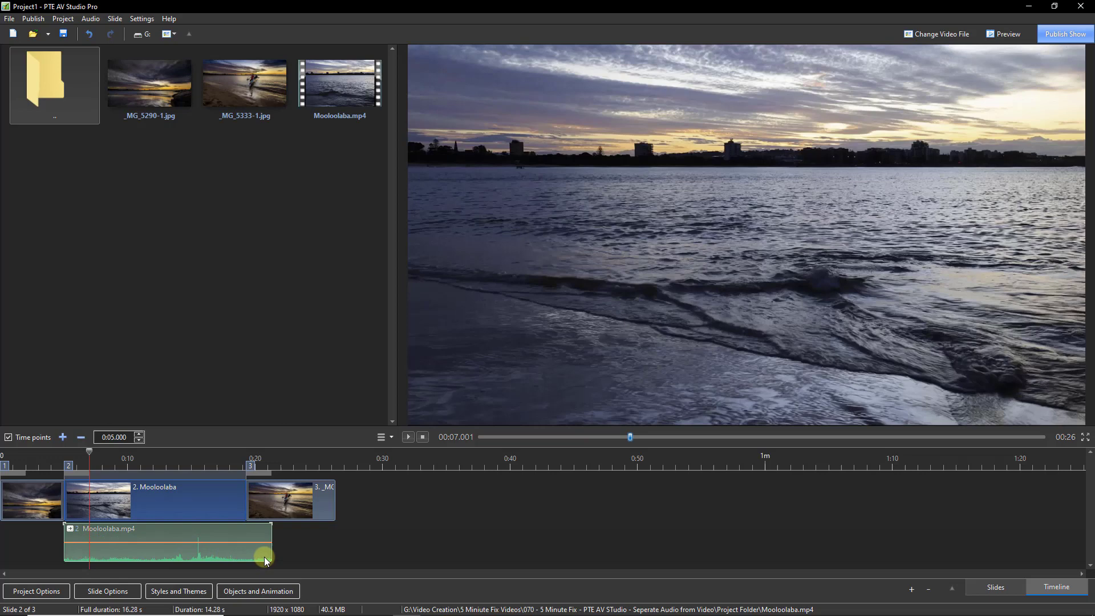
{"action": "left_click", "coordinate": [163, 541]}
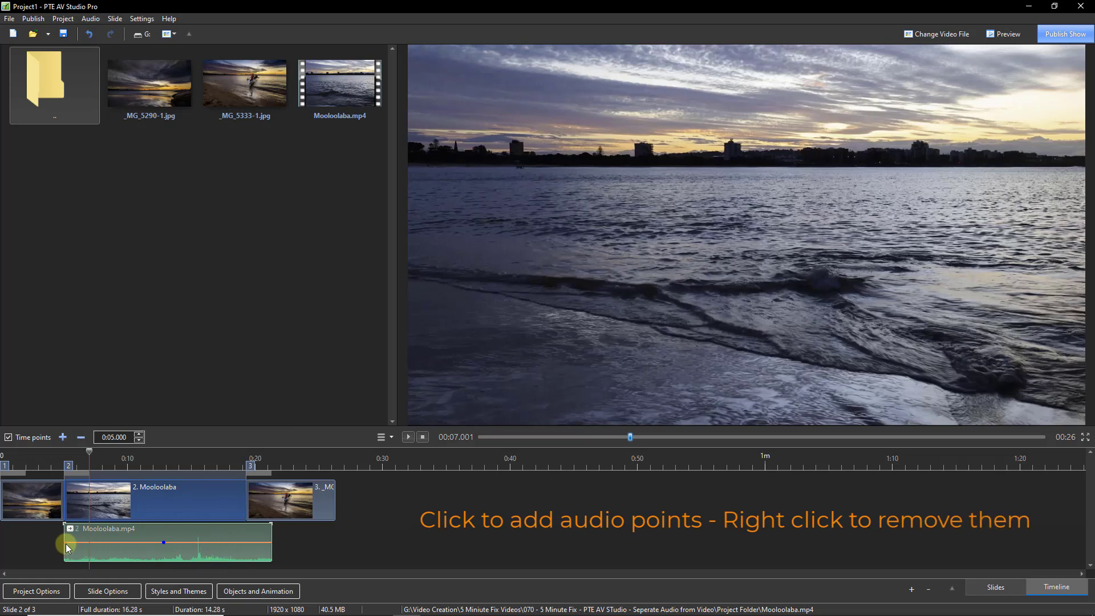
{"action": "left_click_drag", "start_coordinate": [66, 543], "coordinate": [66, 562]}
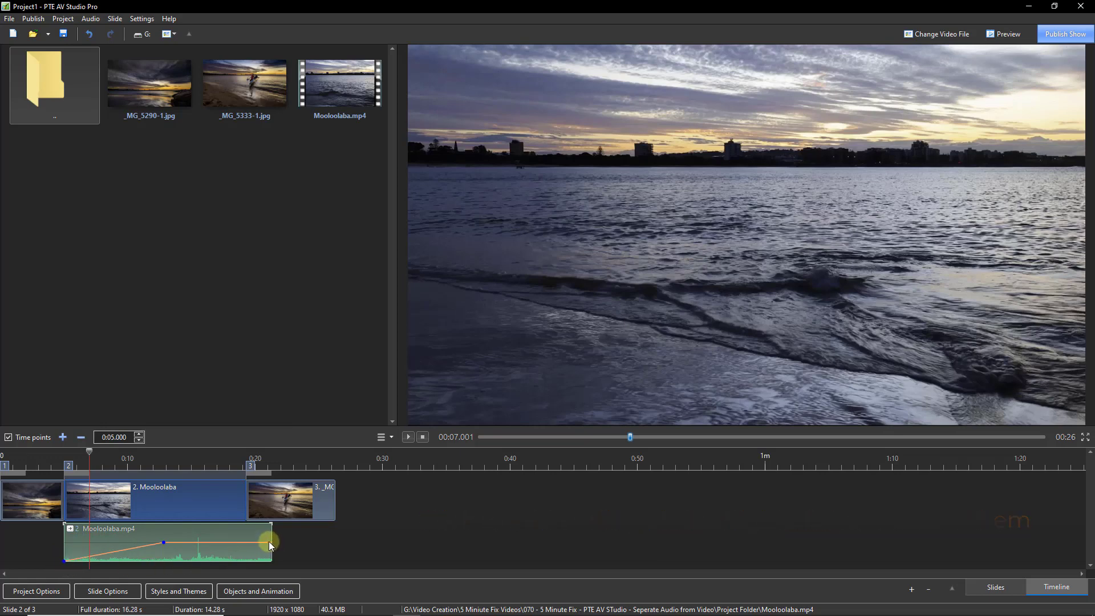
{"action": "mouse_move", "coordinate": [271, 548]}
{"action": "left_click_drag", "start_coordinate": [271, 548], "coordinate": [272, 562]}
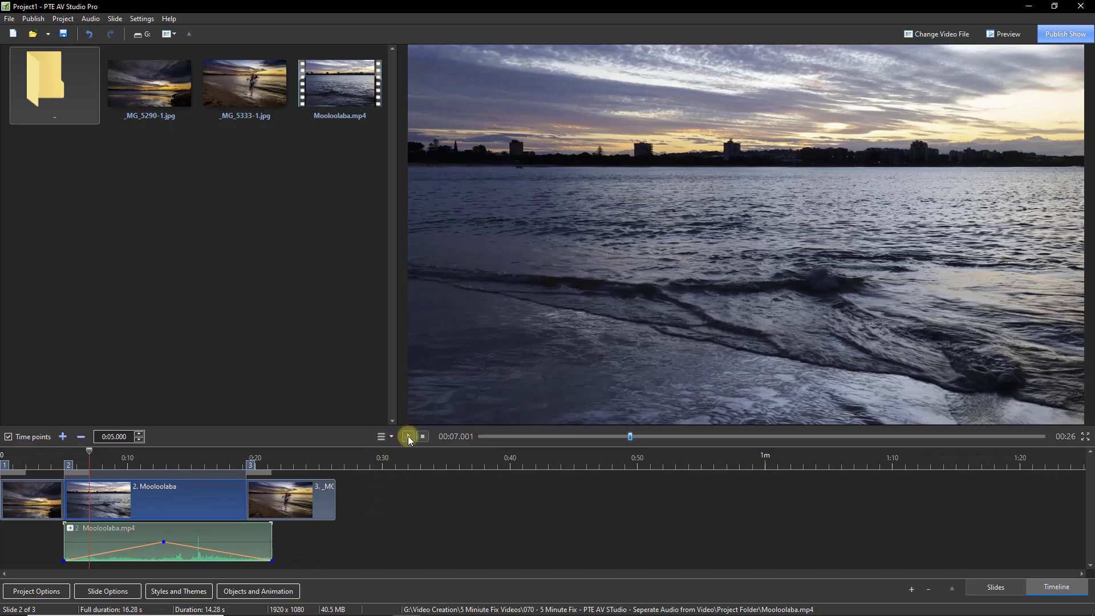
Play the 26-second show preview through to the final kayak slide to hear the fades
{"action": "left_click", "coordinate": [409, 437]}
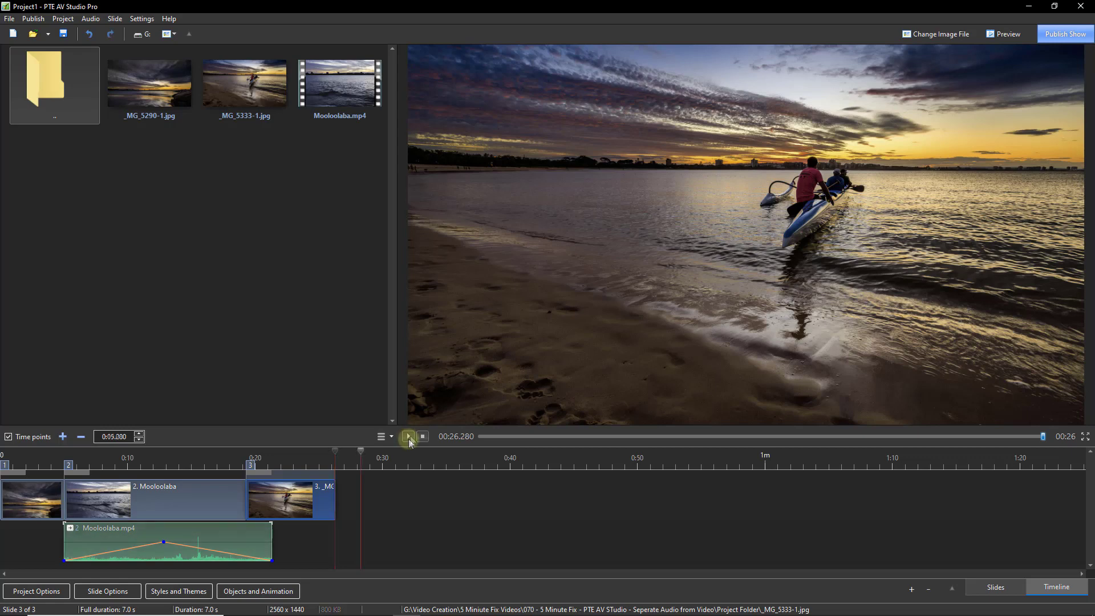
Stop the preview and clear all volume keypoints from the Mooloolaba audio clip
{"action": "left_click", "coordinate": [409, 437]}
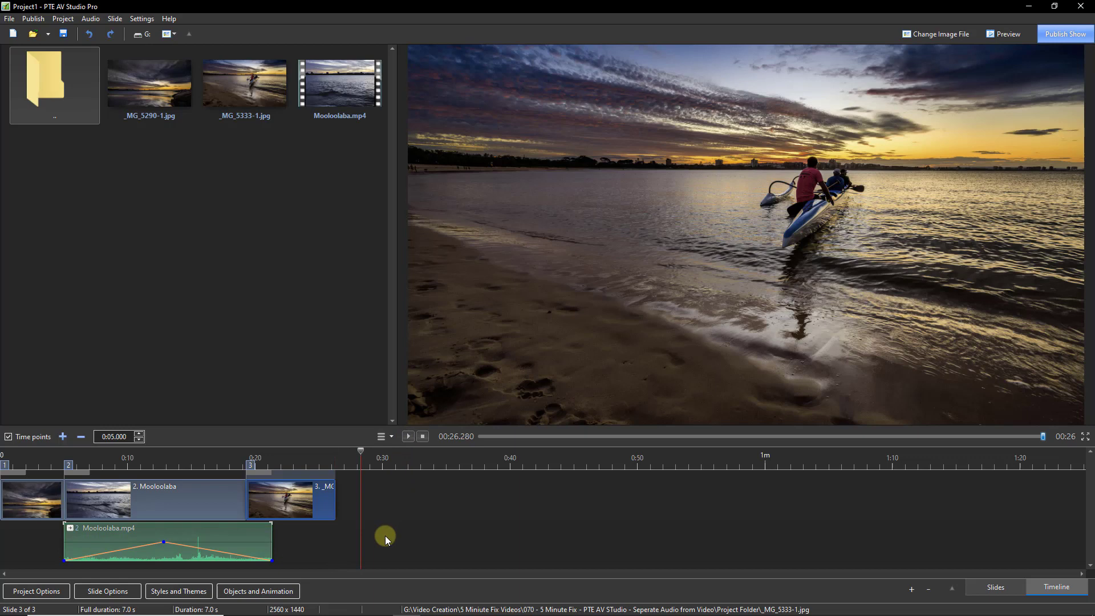
{"action": "right_click", "coordinate": [229, 536]}
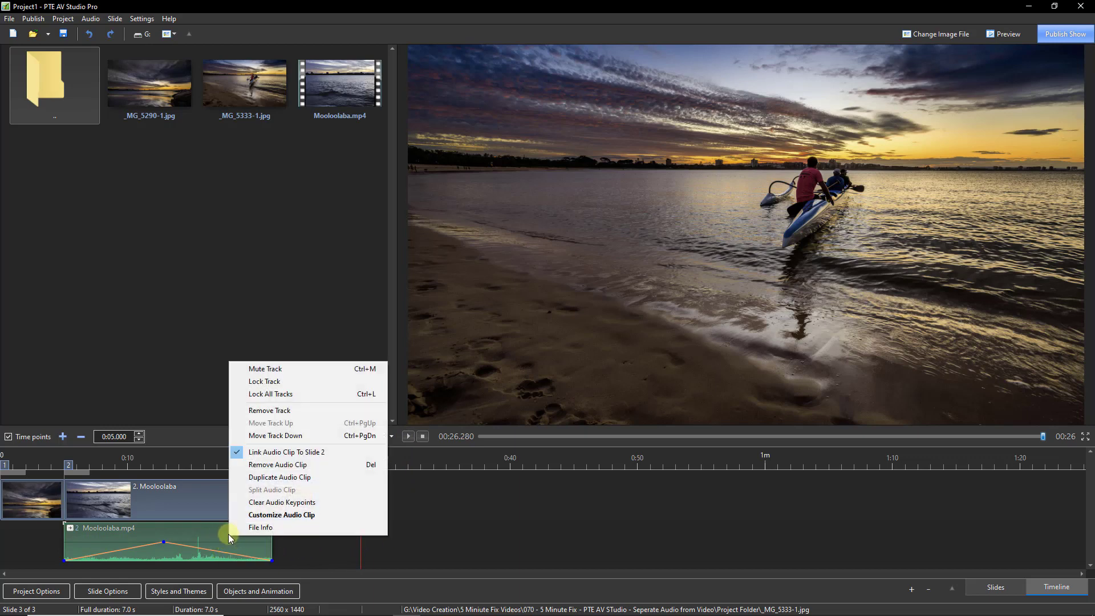
{"action": "left_click", "coordinate": [265, 504]}
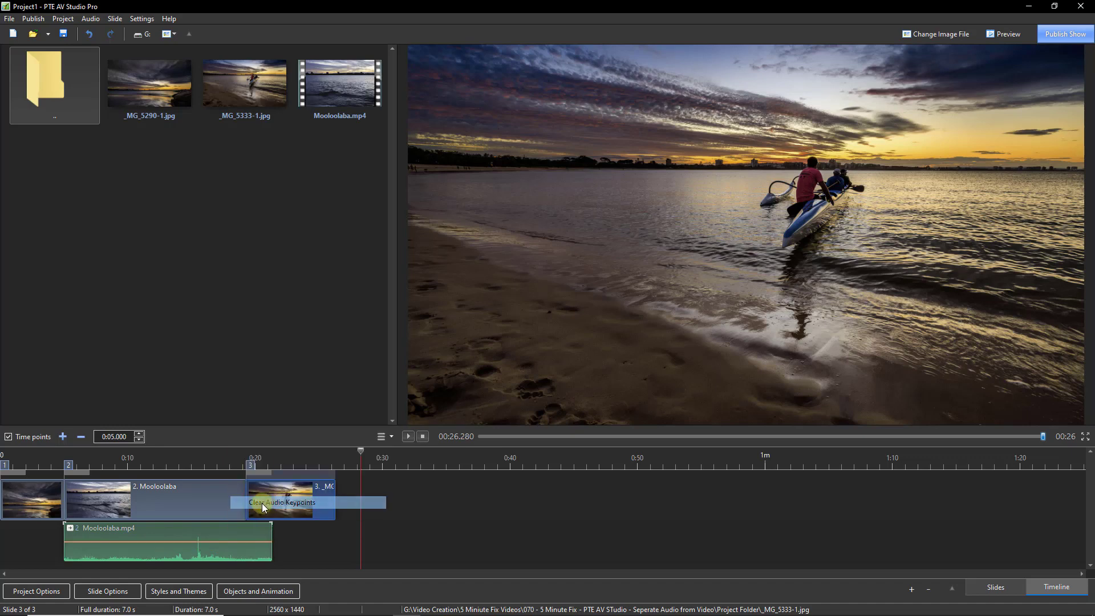
Duplicate the Mooloolaba audio clip, placing the original near 0:00 and the copy overlapping from 0:14.767
{"action": "right_click", "coordinate": [231, 532]}
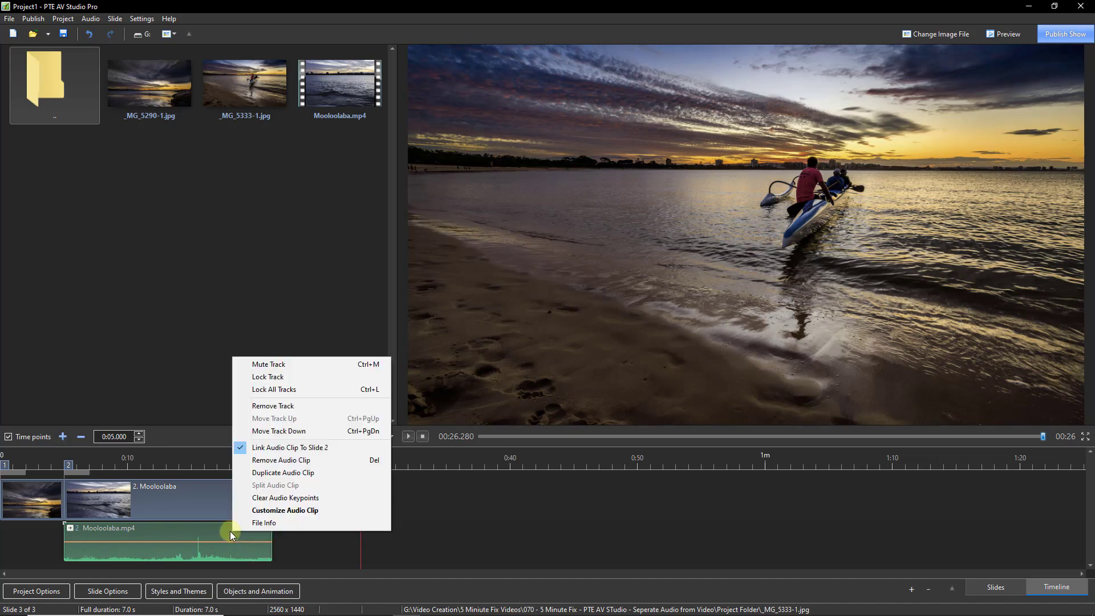
{"action": "left_click", "coordinate": [284, 474]}
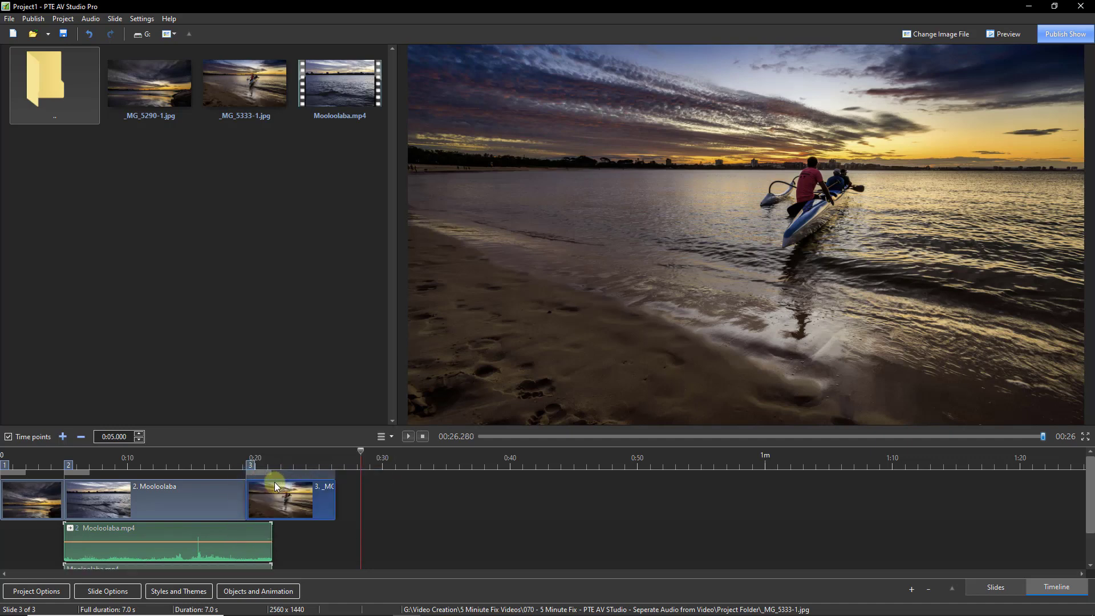
{"action": "left_click_drag", "start_coordinate": [248, 564], "coordinate": [482, 538]}
{"action": "left_click", "coordinate": [211, 543]}
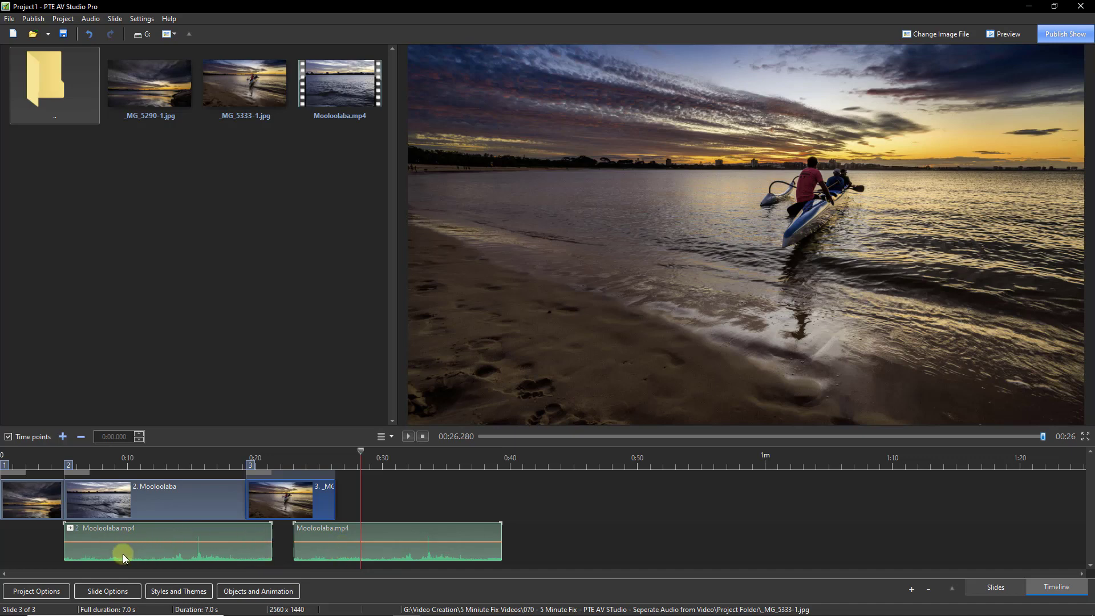
{"action": "left_click_drag", "start_coordinate": [139, 557], "coordinate": [85, 551]}
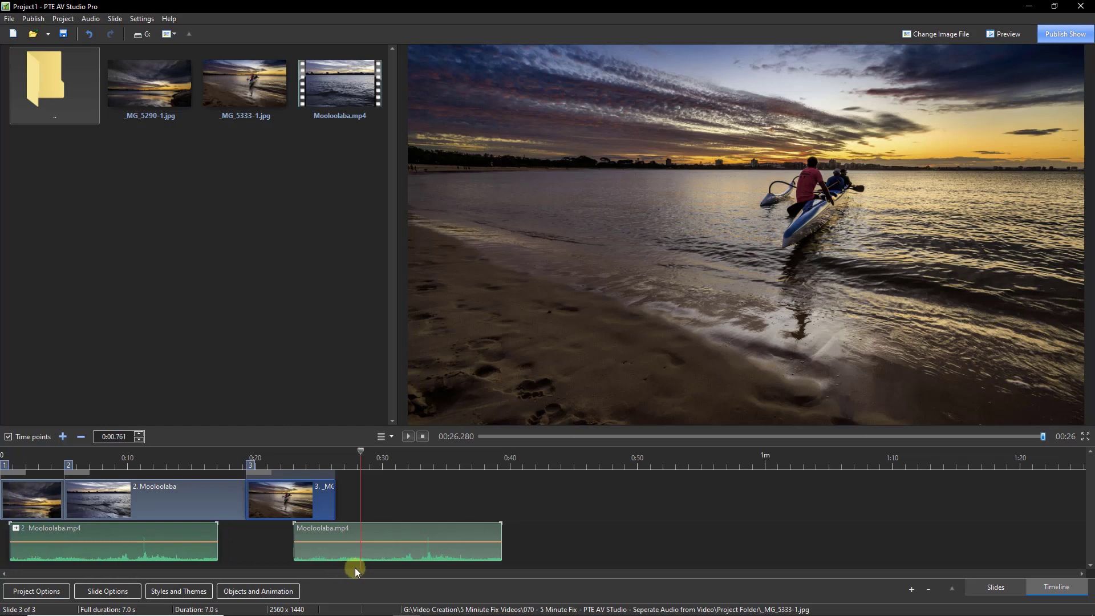
{"action": "left_click_drag", "start_coordinate": [390, 557], "coordinate": [295, 564]}
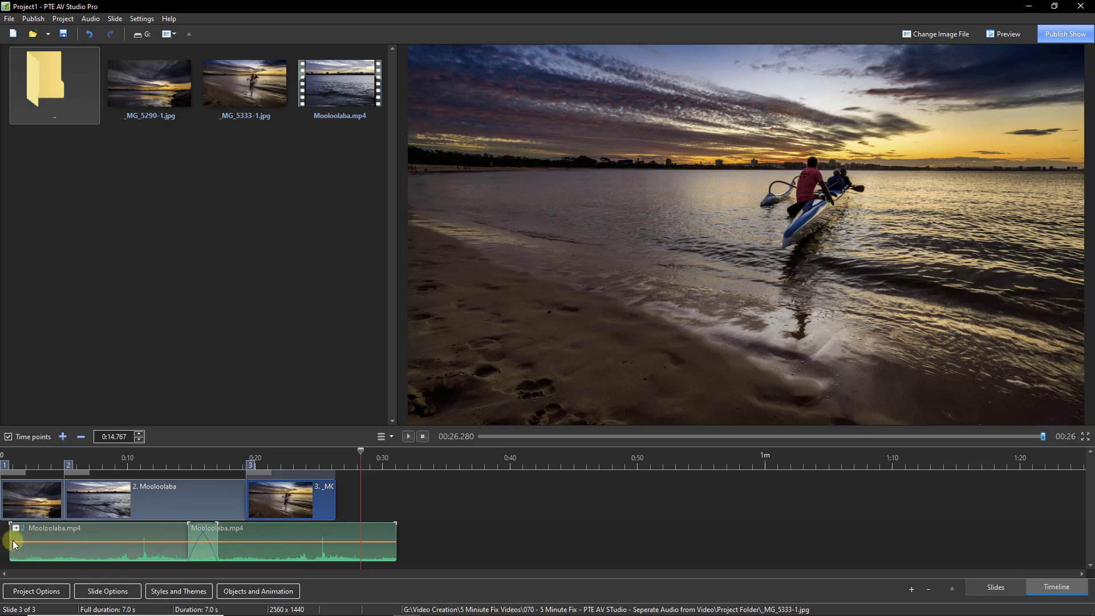
Fade the Mooloolaba audio up from 0% at the start and down to 18% near the end, then shorten the second clip
{"action": "mouse_move", "coordinate": [10, 549]}
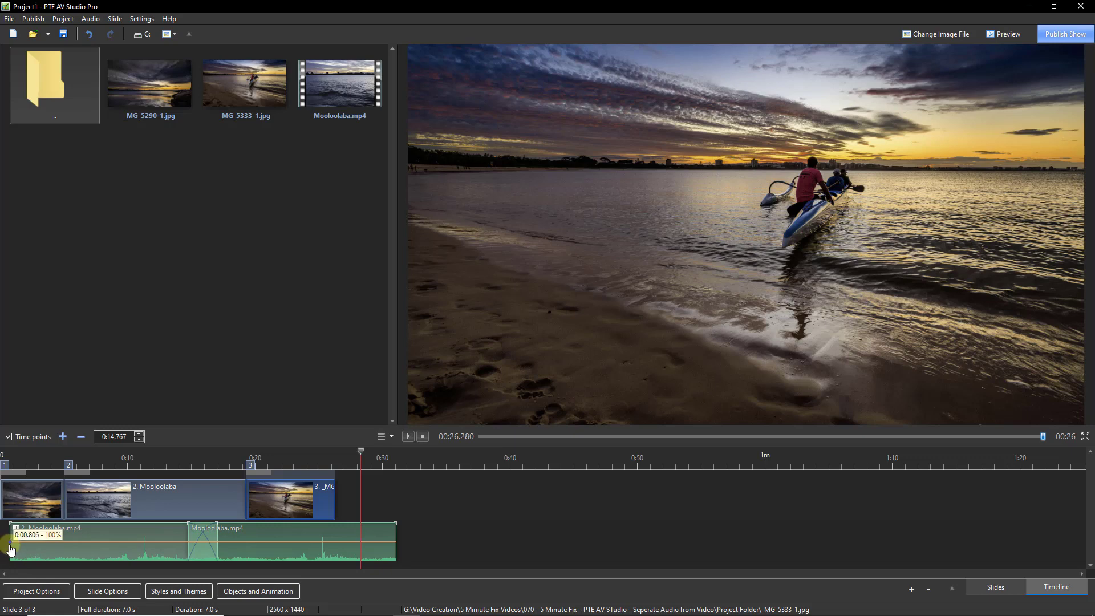
{"action": "left_click", "coordinate": [89, 542]}
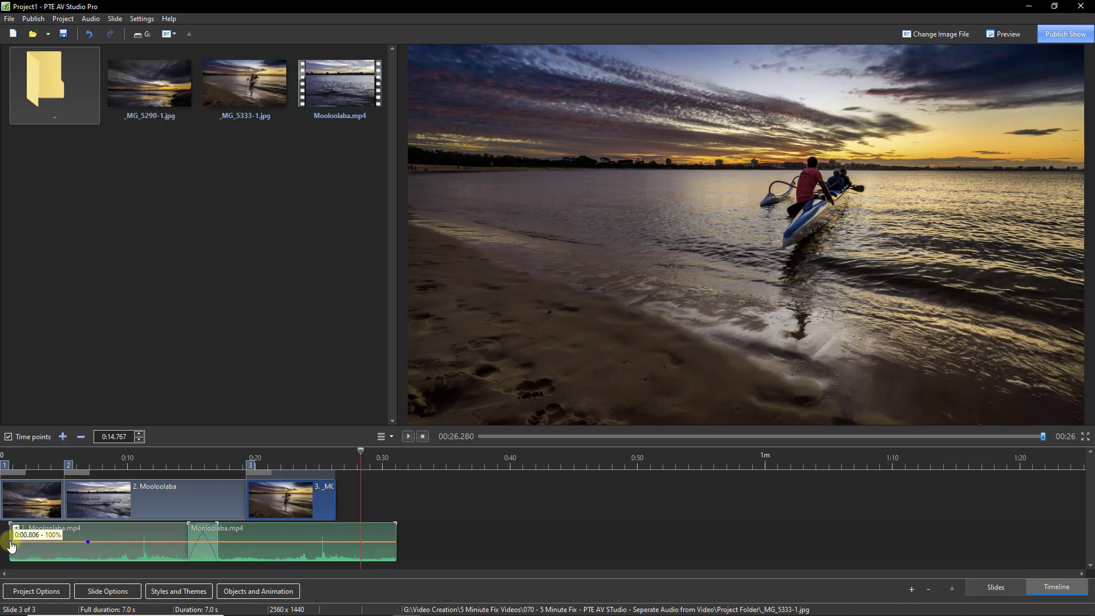
{"action": "left_click_drag", "start_coordinate": [10, 546], "coordinate": [10, 561]}
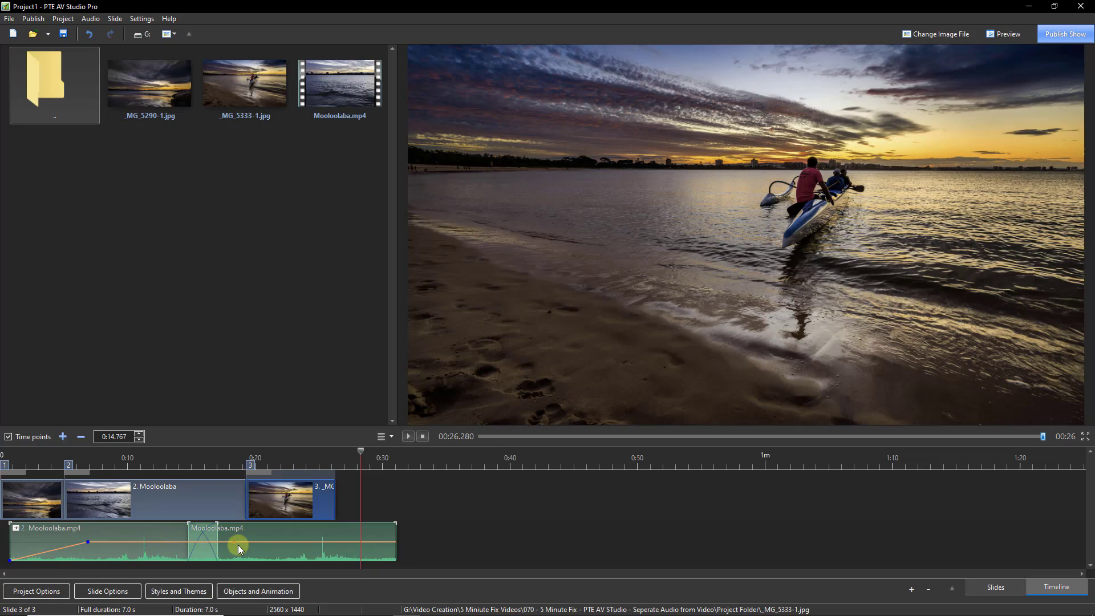
{"action": "left_click", "coordinate": [224, 542]}
{"action": "left_click_drag", "start_coordinate": [397, 546], "coordinate": [333, 566]}
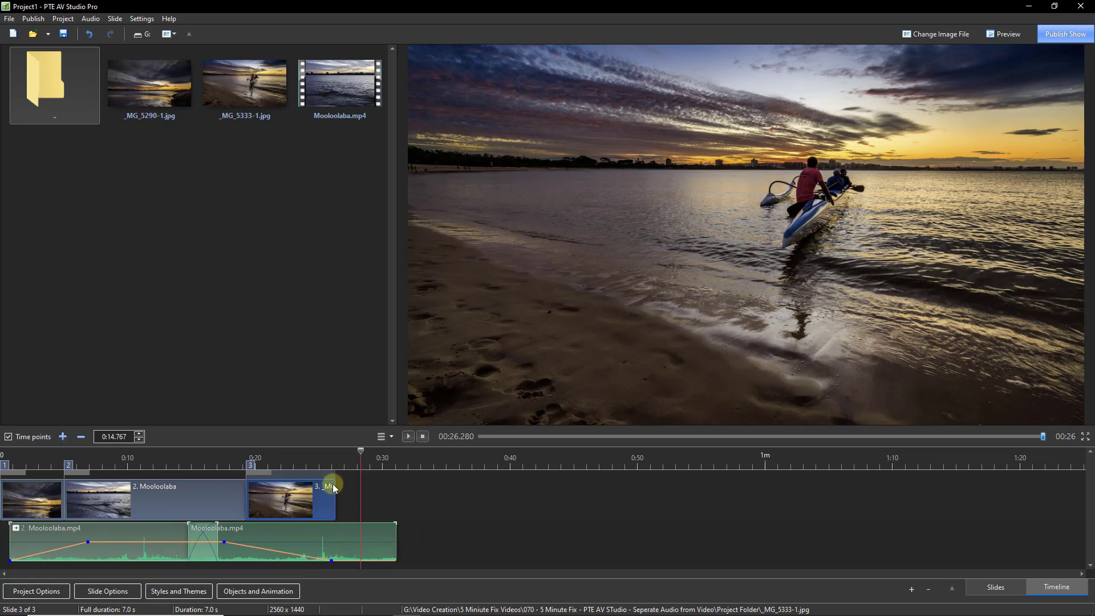
{"action": "left_click_drag", "start_coordinate": [396, 538], "coordinate": [342, 543]}
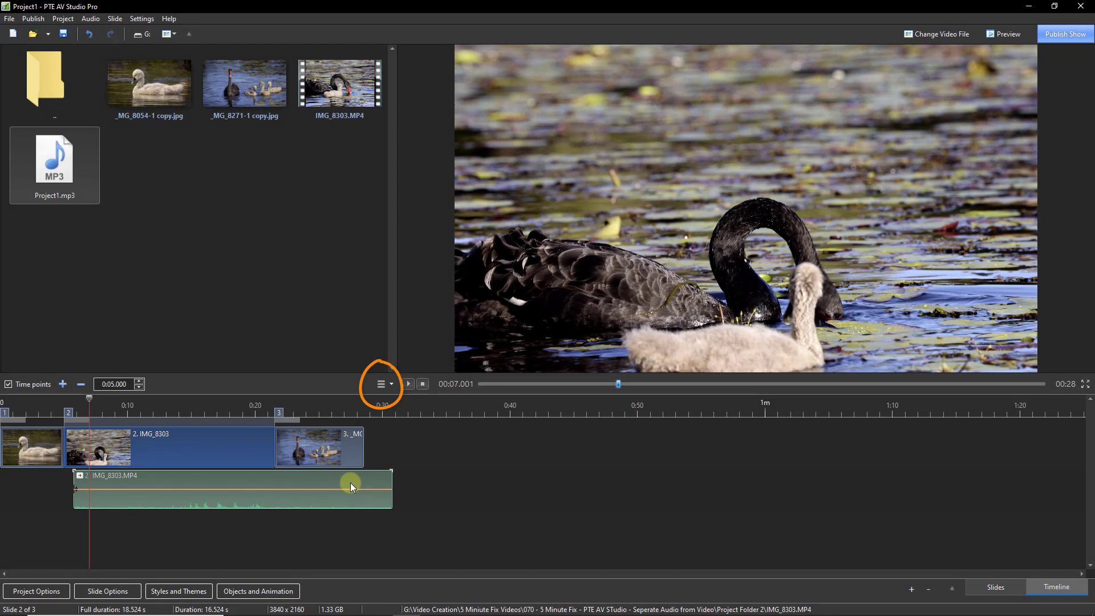
Export the swan show's soundtrack to the file Project1.mp3
{"action": "left_click", "coordinate": [393, 387]}
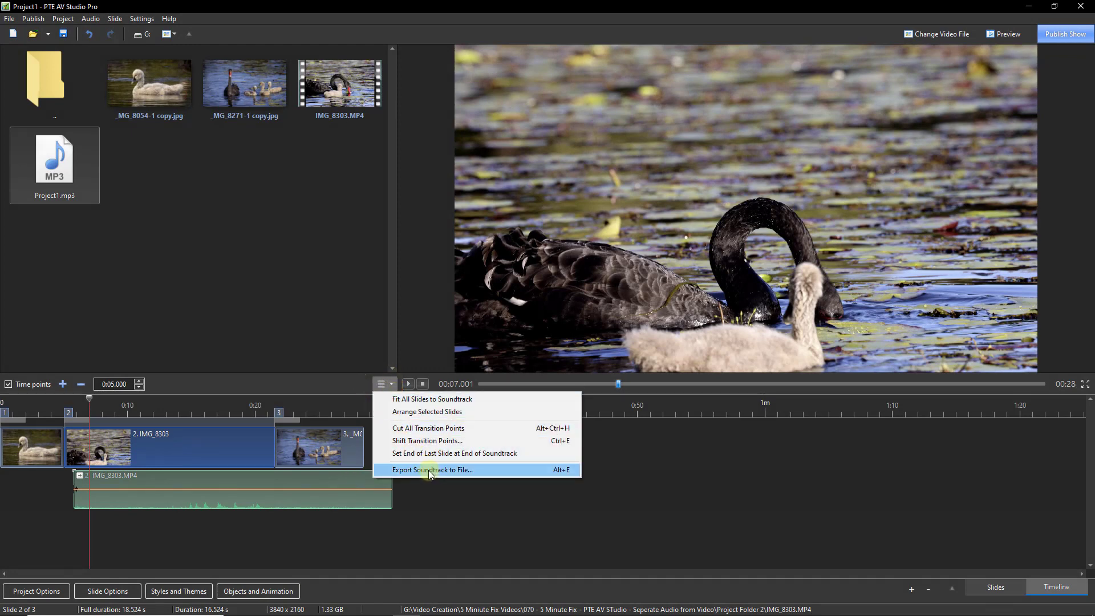
{"action": "left_click", "coordinate": [135, 177]}
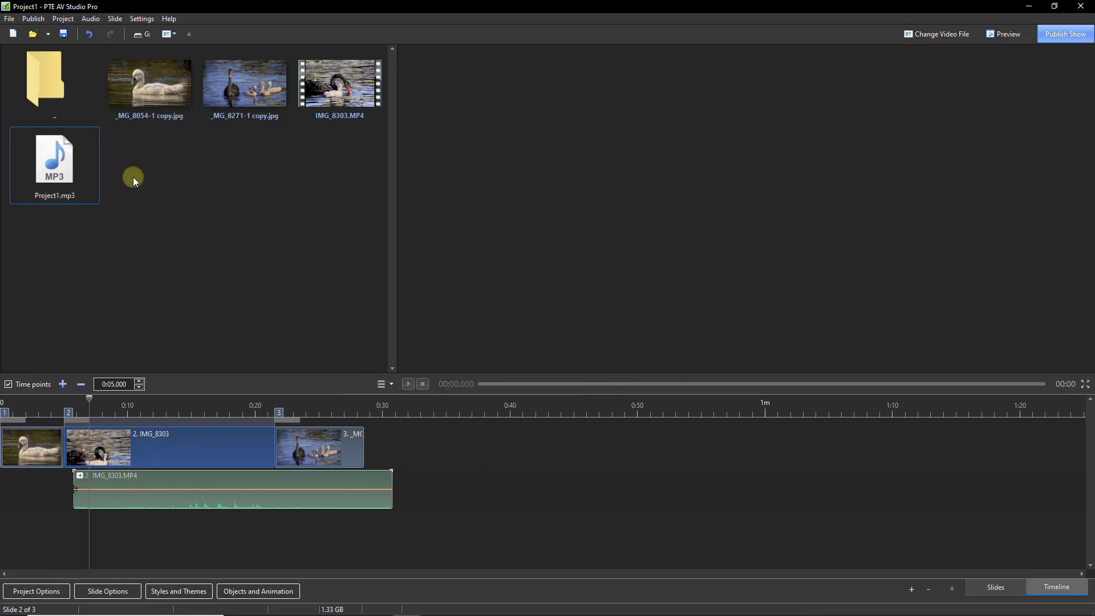
{"action": "left_click", "coordinate": [57, 177]}
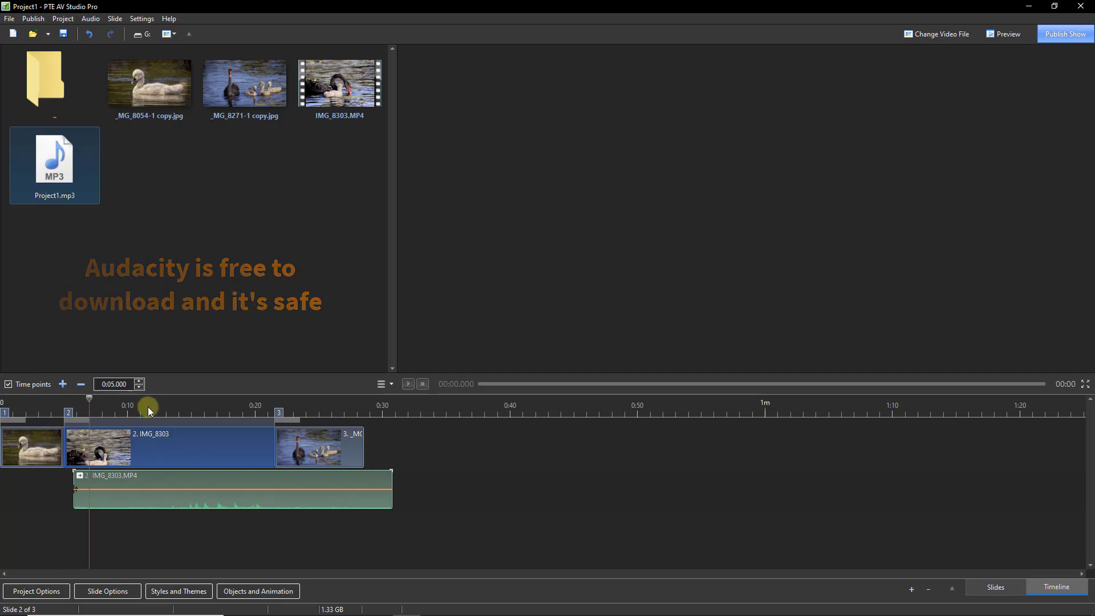
{"action": "left_click_drag", "start_coordinate": [151, 402], "coordinate": [153, 450]}
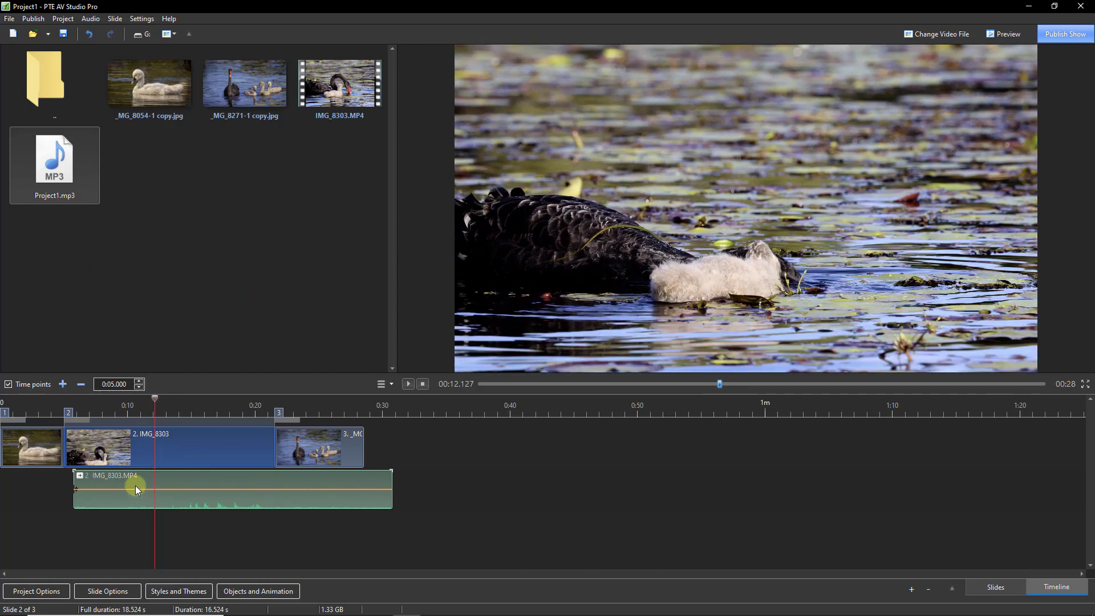
{"action": "key", "text": "space"}
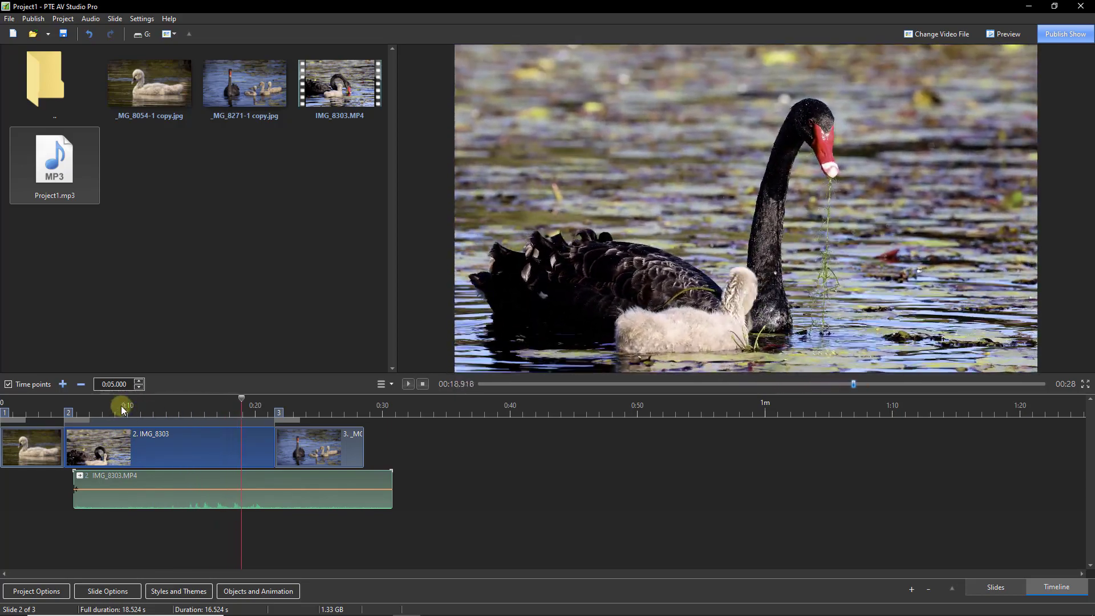
{"action": "left_click", "coordinate": [119, 412]}
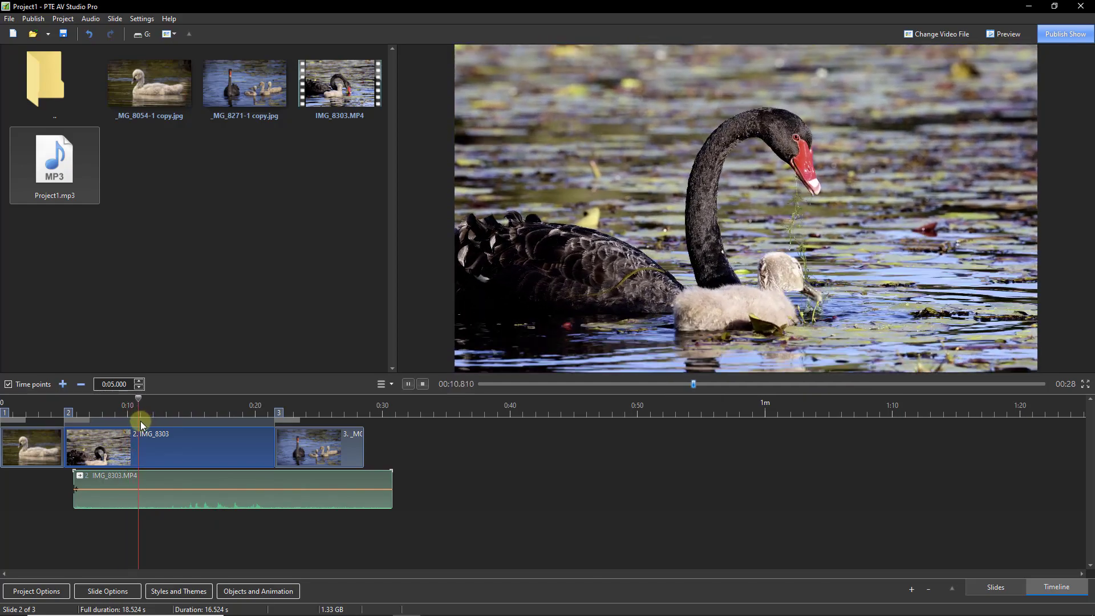
{"action": "key", "text": "space"}
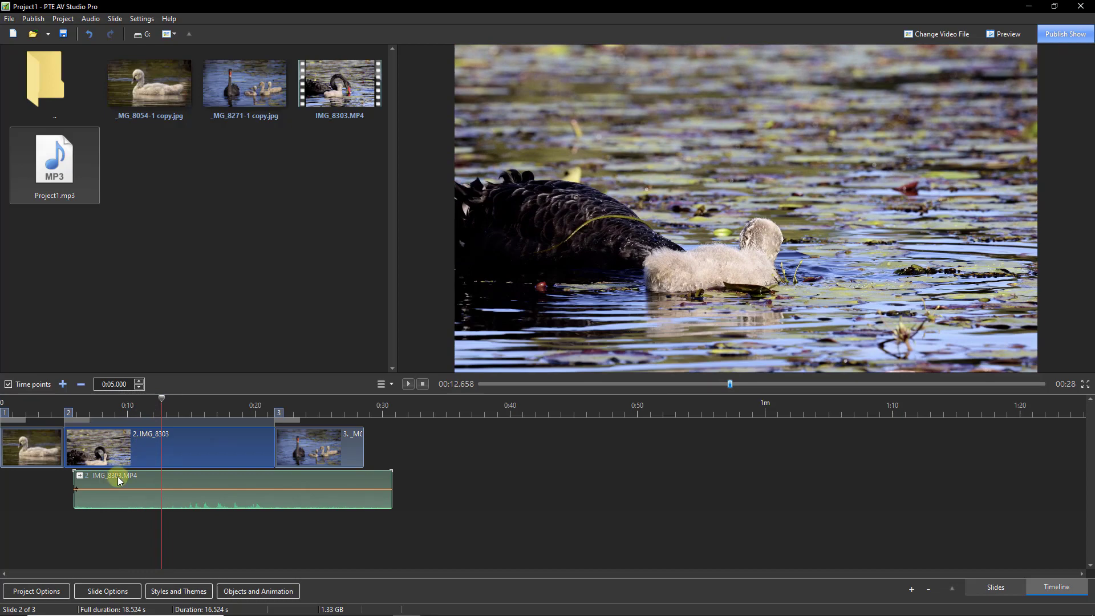
Put Project1.mp3 on the timeline under slide 2 and remove the old IMG_8303 audio clip
{"action": "left_click", "coordinate": [59, 162]}
{"action": "left_click_drag", "start_coordinate": [59, 161], "coordinate": [101, 544]}
{"action": "left_click_drag", "start_coordinate": [139, 498], "coordinate": [149, 440]}
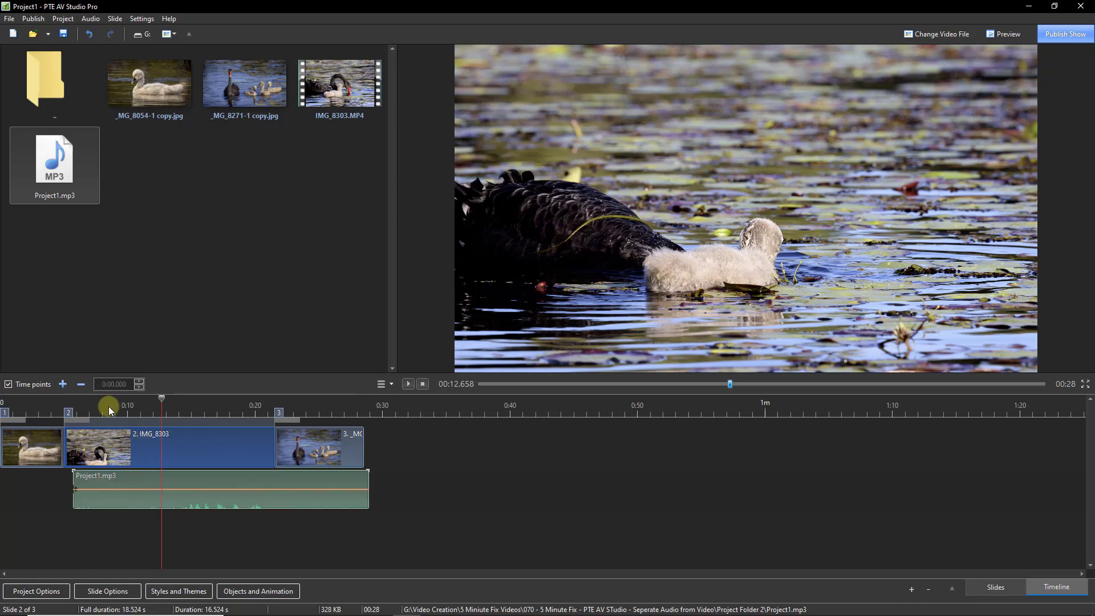
Preview the show from about 10.6 seconds with the new soundtrack, then pause
{"action": "left_click", "coordinate": [135, 403]}
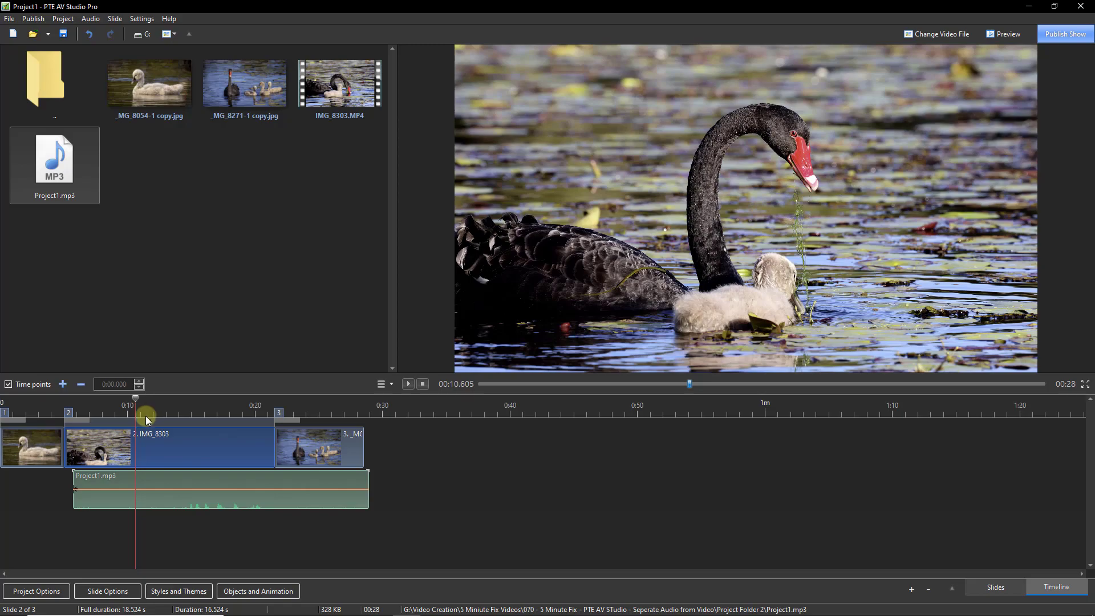
{"action": "key", "text": "space"}
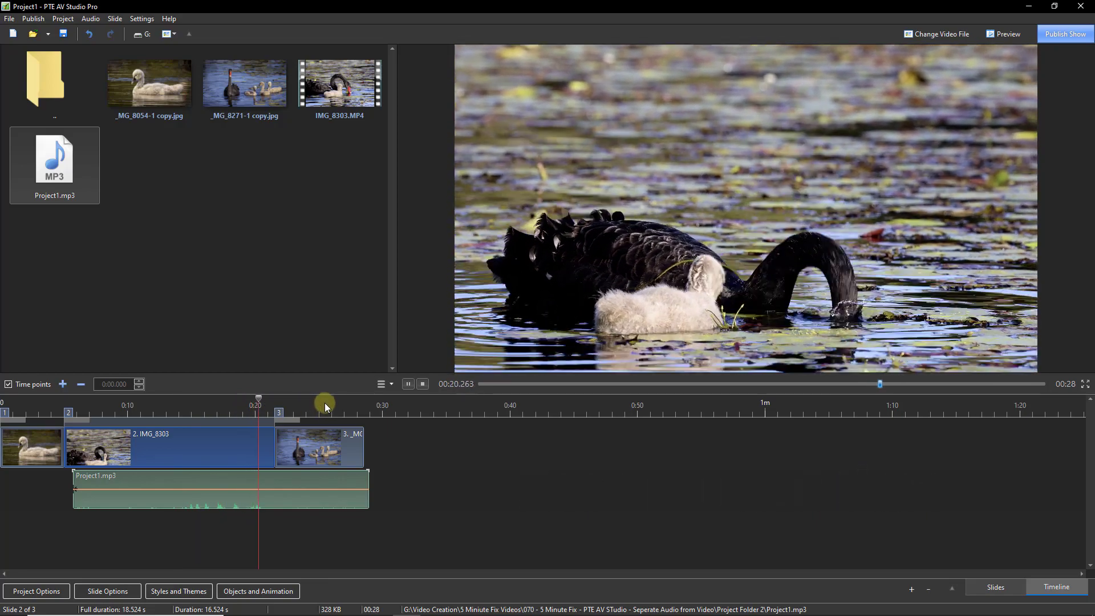
{"action": "key", "text": "space"}
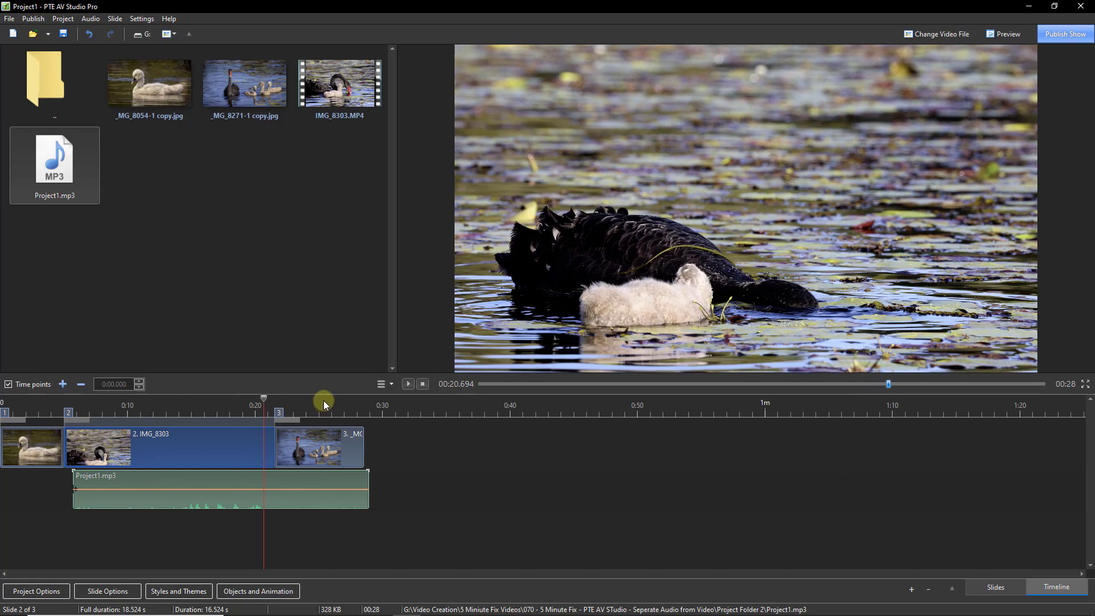